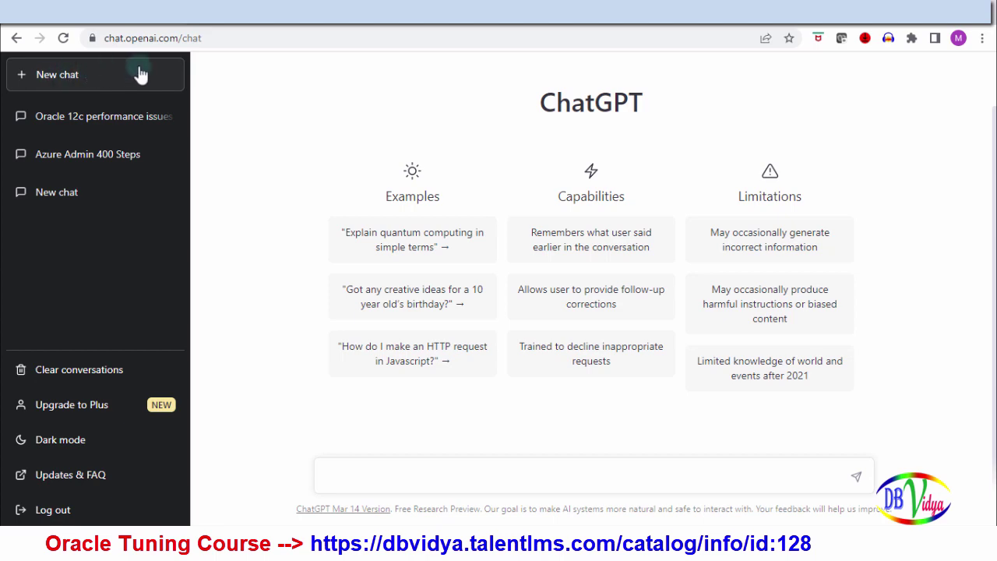
Ask ChatGPT for an 'Oracle performance tuning cheat sheet wrt sql tuning'
click(397, 473)
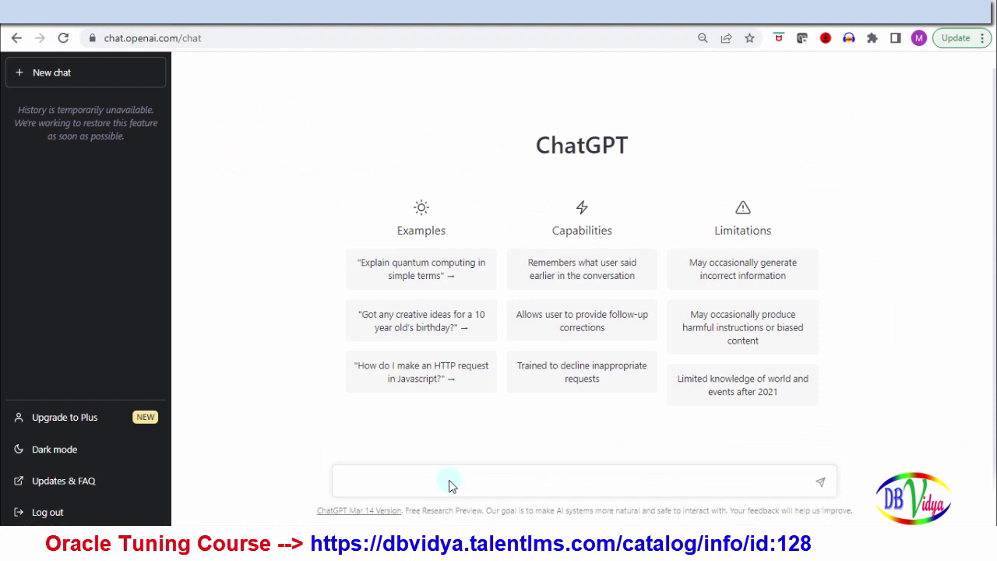
click(451, 480)
text(Oracle performance tuning cheat sheet  wrt sql tuning)
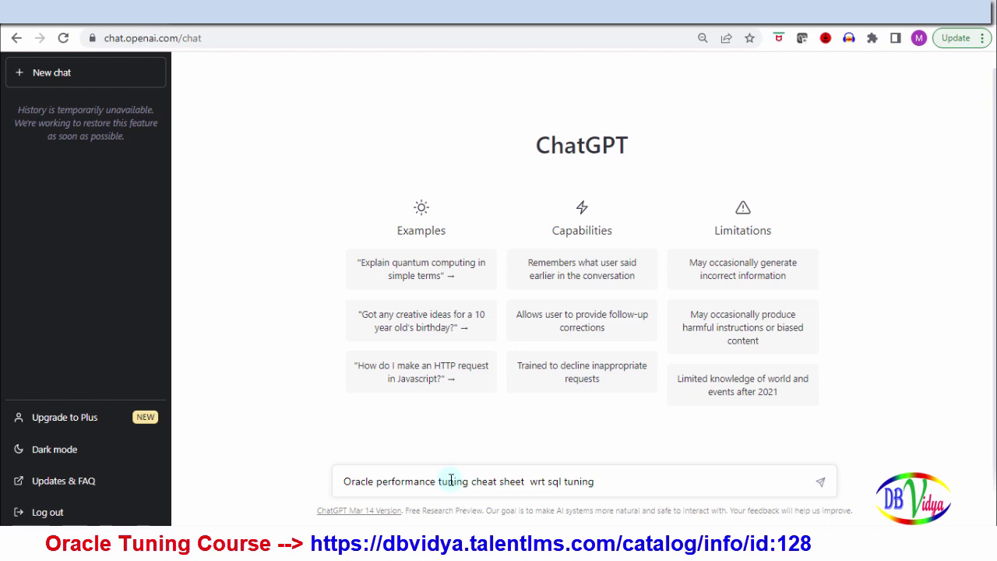
key(Return)
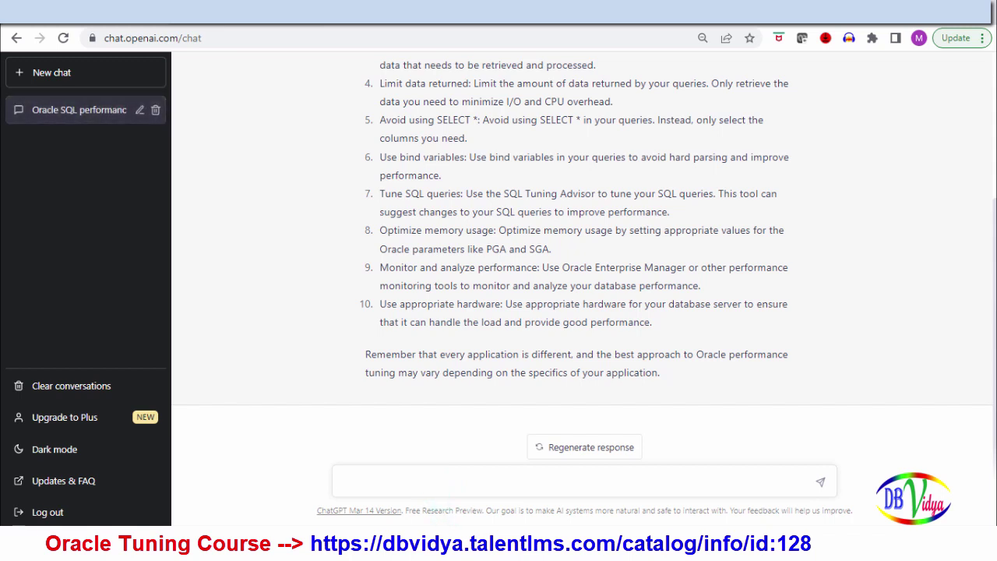
Paste and send the request for a case study on tuning bind-variable related SQL issues
text(Give me case study  of tuning bind variables related sql tuning  issues)
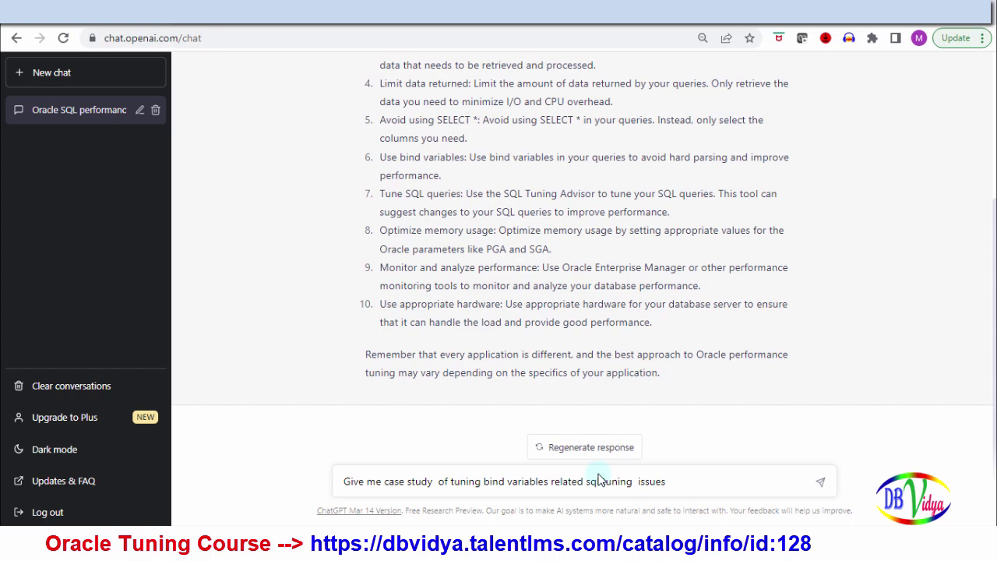
key(Return)
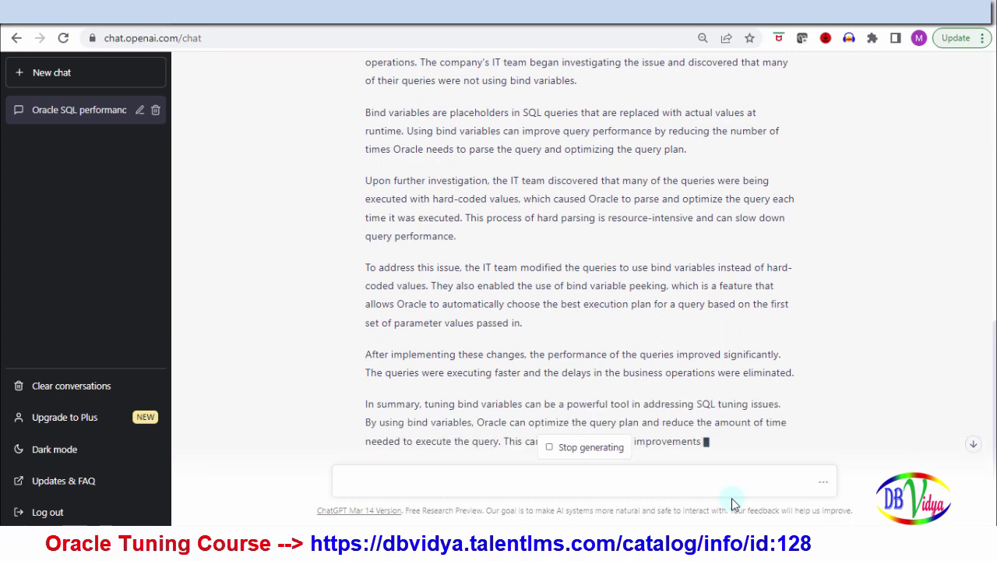
Ask for an example of an inappropriate bind variable and follow the streaming SQL reply
click(976, 447)
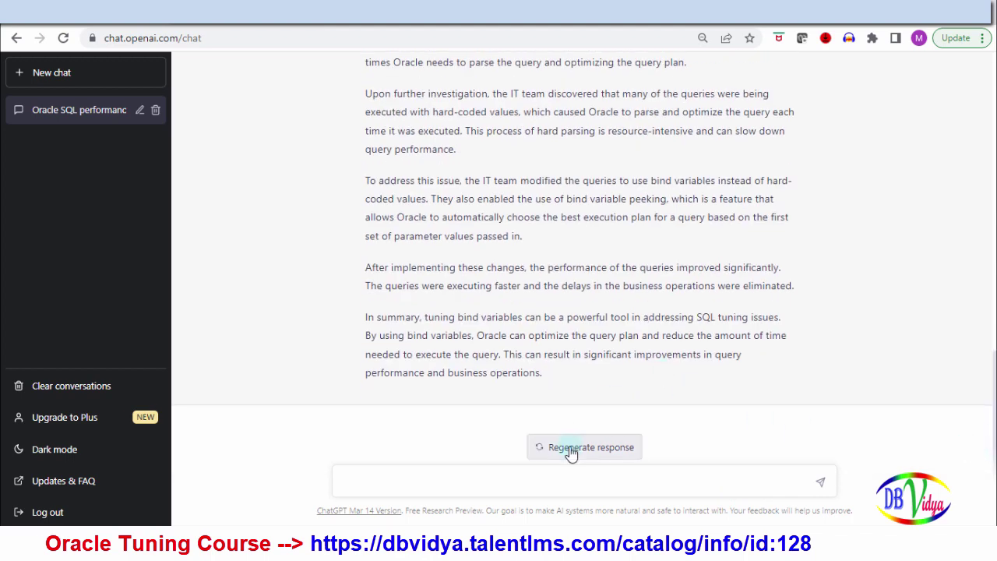
text(Give one  sql example of performance issue of using inappropriate bind variable and how to rewrite it)
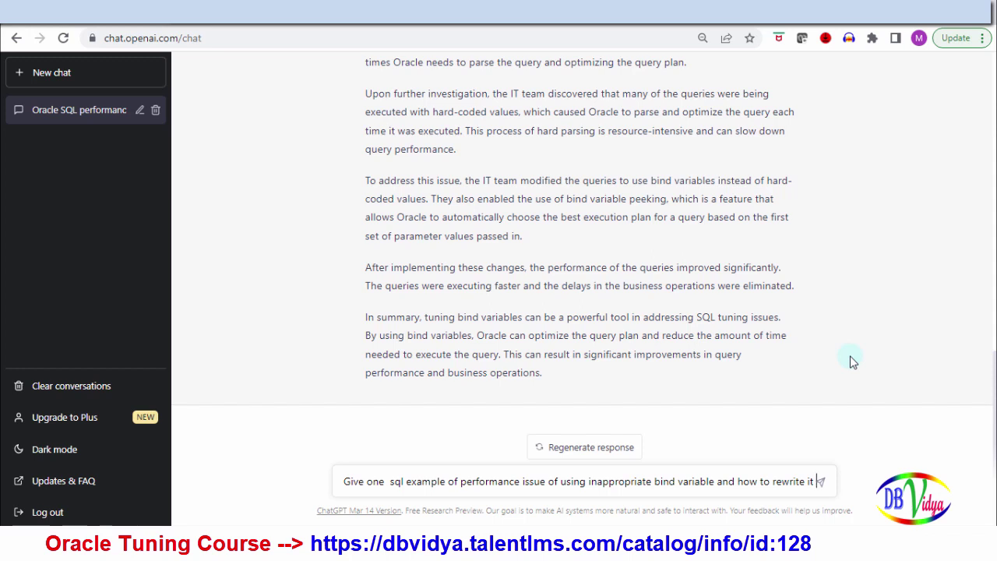
key(Return)
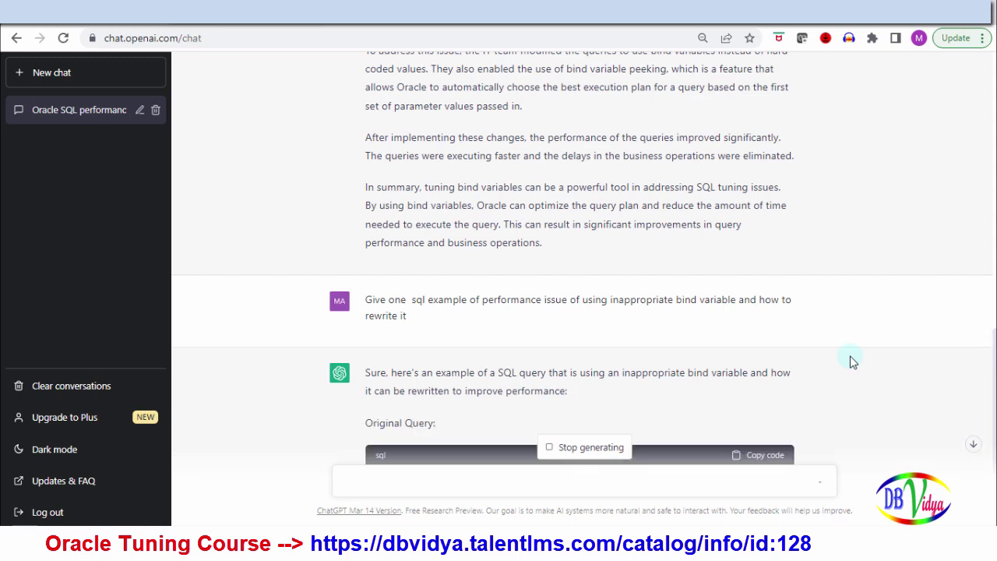
click(974, 450)
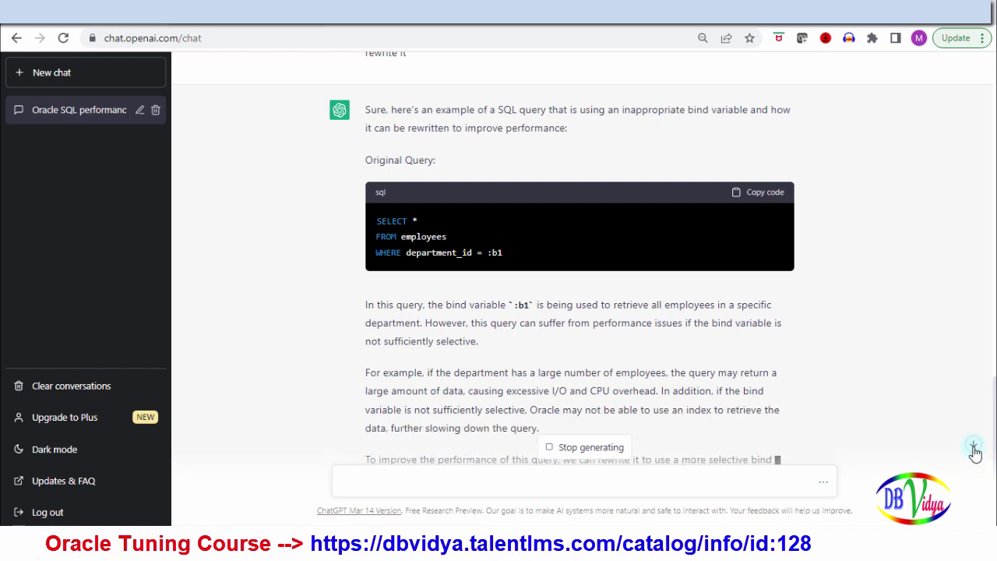
click(973, 448)
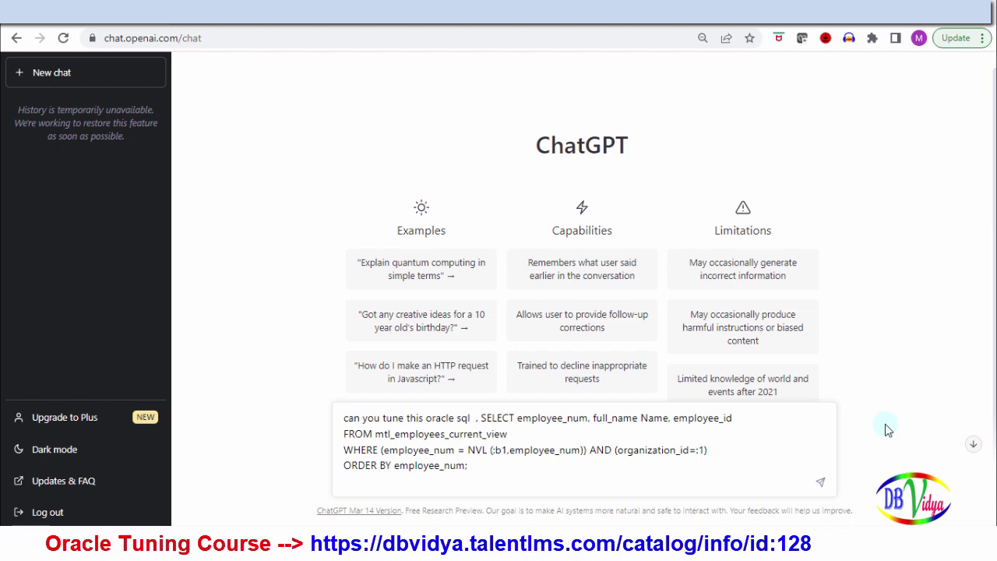
Send the pasted request to tune the Oracle SQL query on mtl_employees_current_view
click(822, 484)
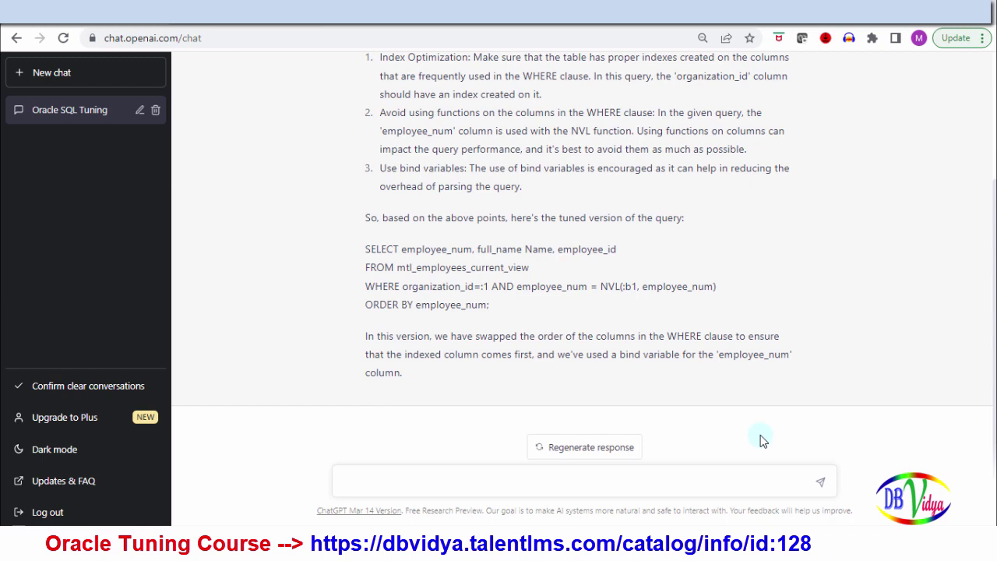
Send the question about alternate ways of writing the query, adding '/possible ways'
text(can you give some other alternate ways of writing the above sql)
click(528, 482)
text(/possible ways)
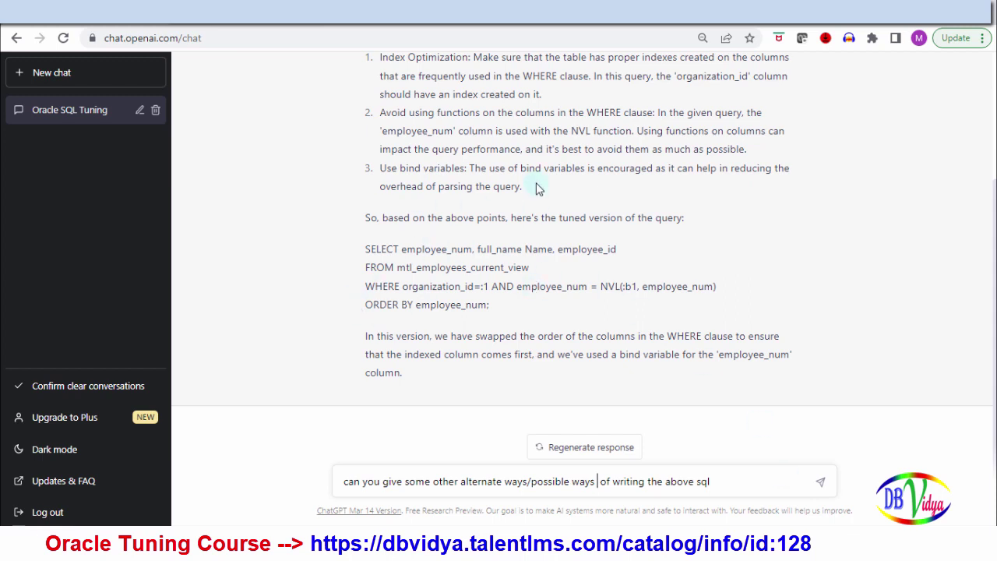
click(820, 484)
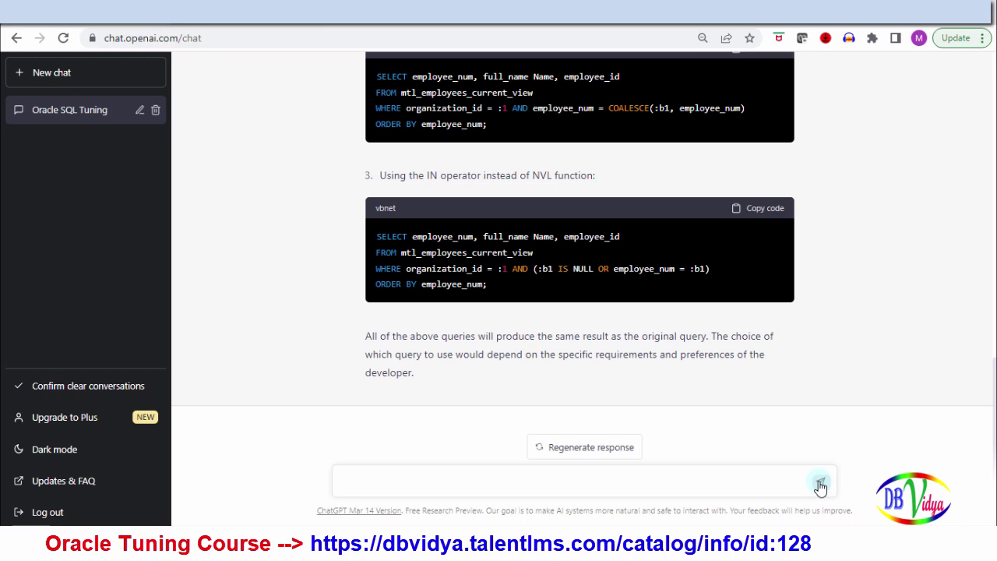
Request explain plans for each SQL variant and follow the reply down to the COALESCE query
click(726, 481)
text(can you give explain plan for the above sqls, give me sql and explain plan also)
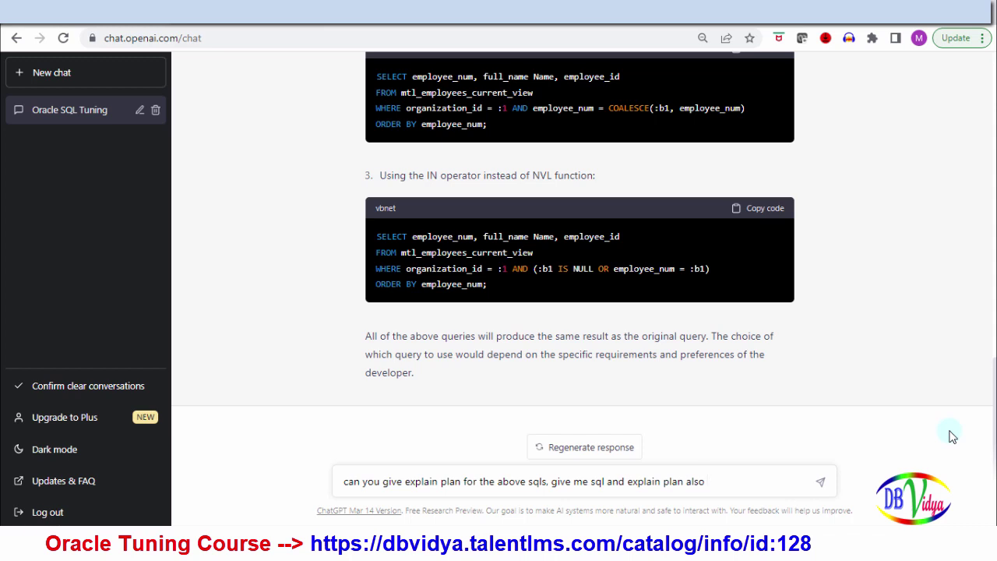
click(820, 488)
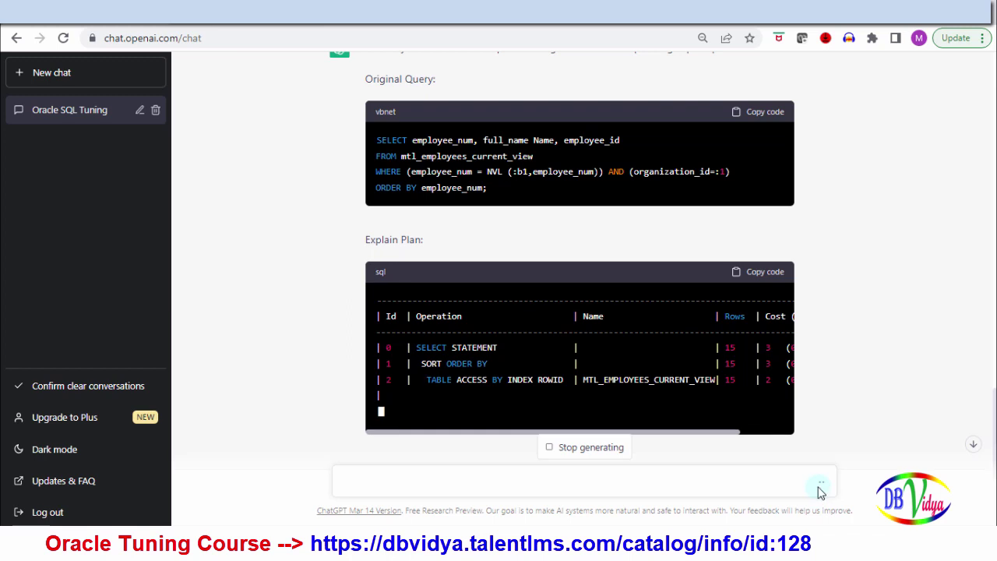
drag(712, 434, 760, 455)
click(757, 430)
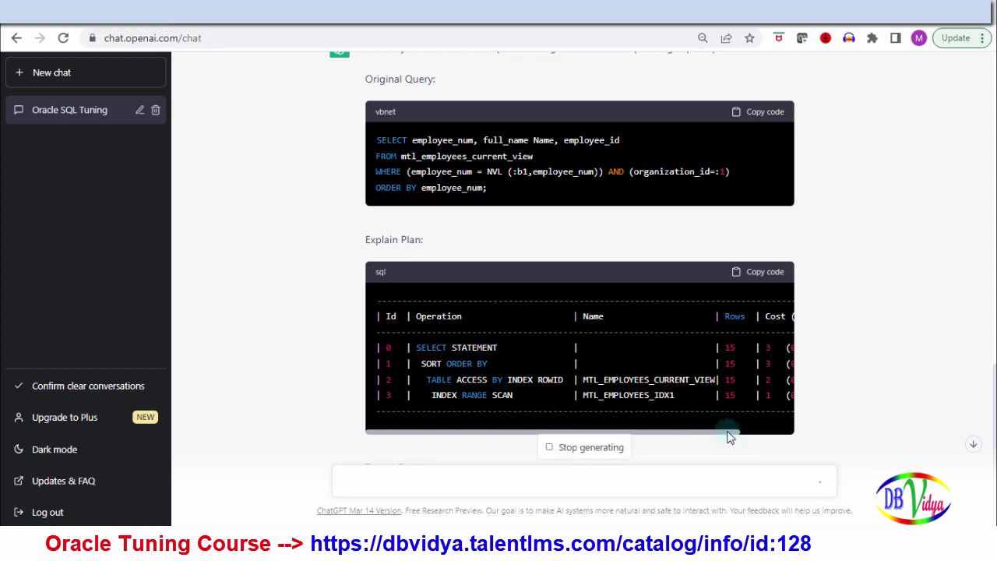
click(974, 448)
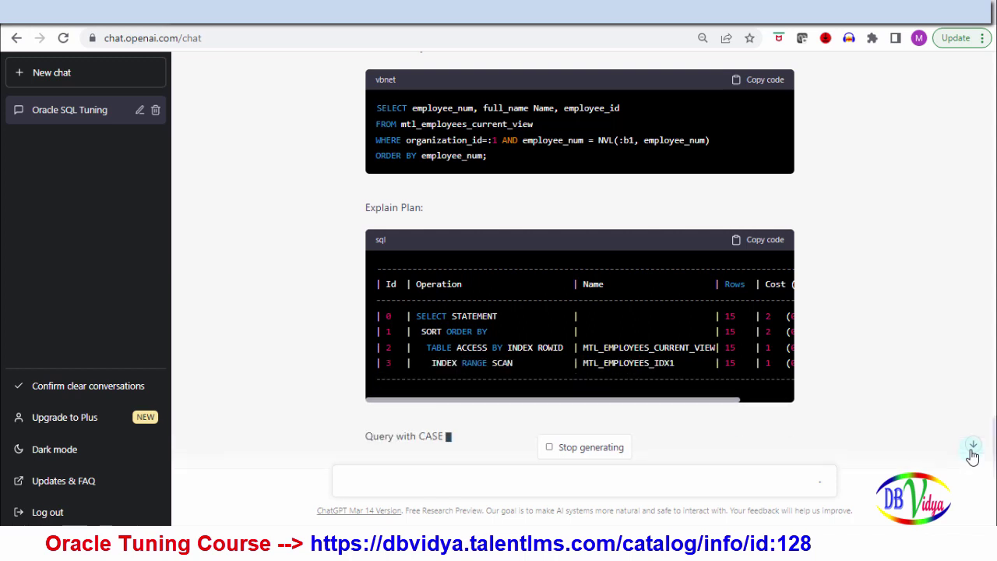
click(973, 456)
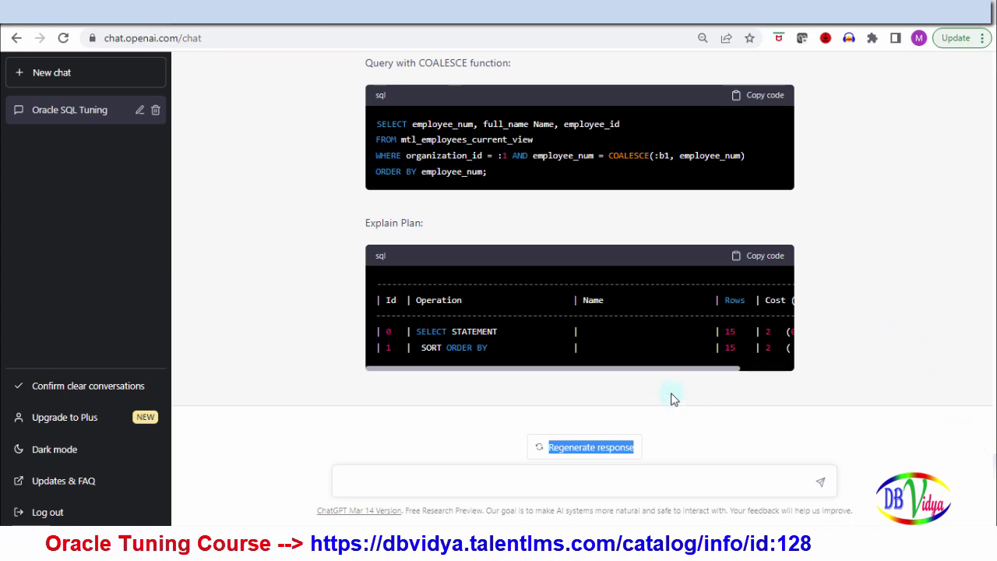
drag(671, 374, 784, 367)
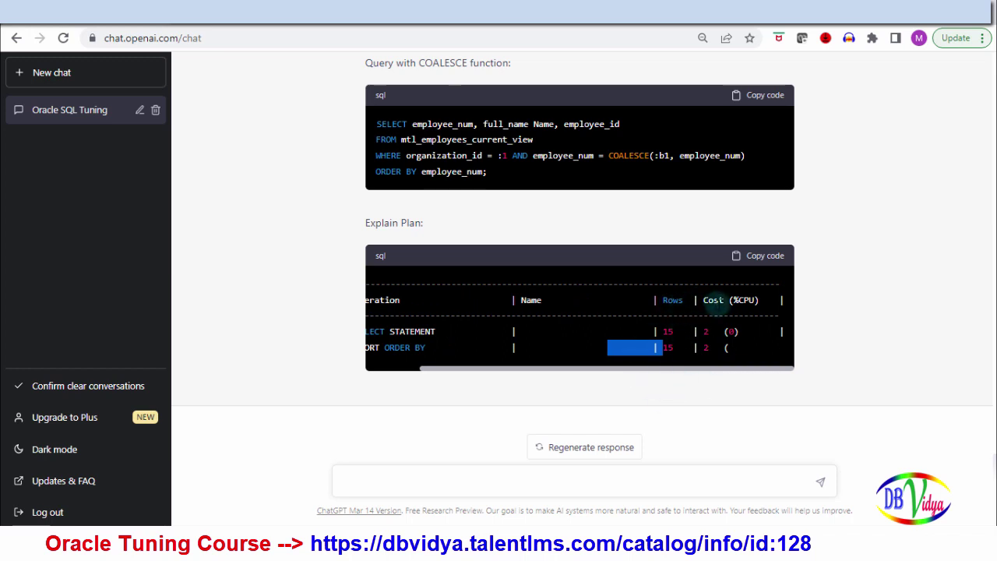
click(844, 258)
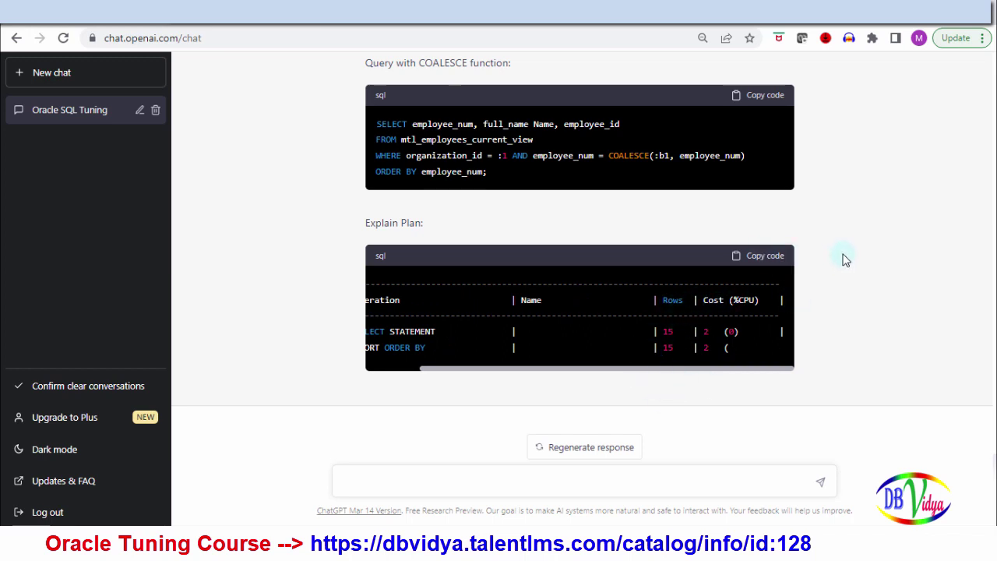
scroll(846, 260, up, 1)
scroll(846, 260, up, 3)
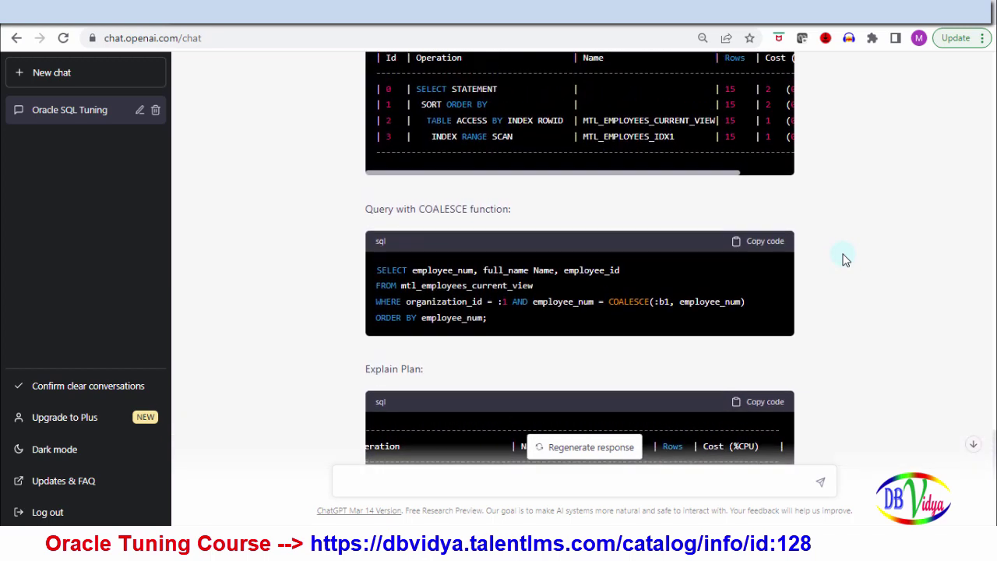
scroll(845, 259, up, 1)
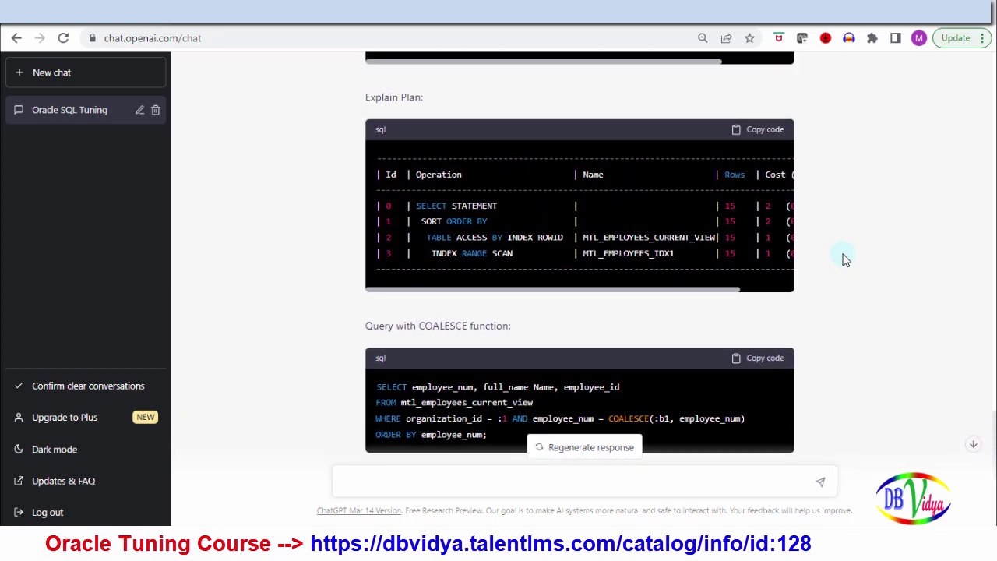
scroll(846, 259, up, 7)
scroll(846, 259, up, 10)
scroll(845, 260, up, 8)
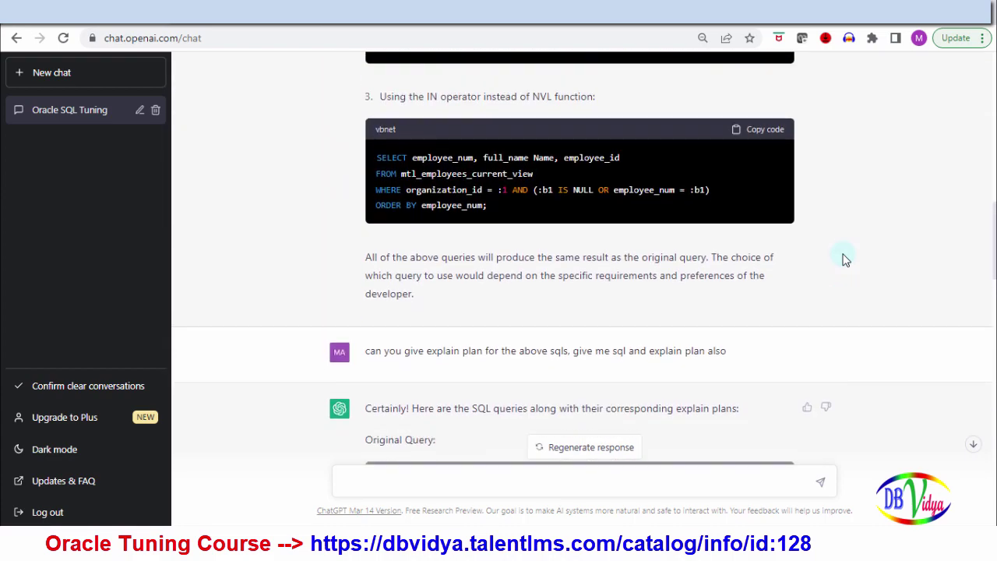
scroll(845, 260, down, 10)
scroll(846, 259, down, 8)
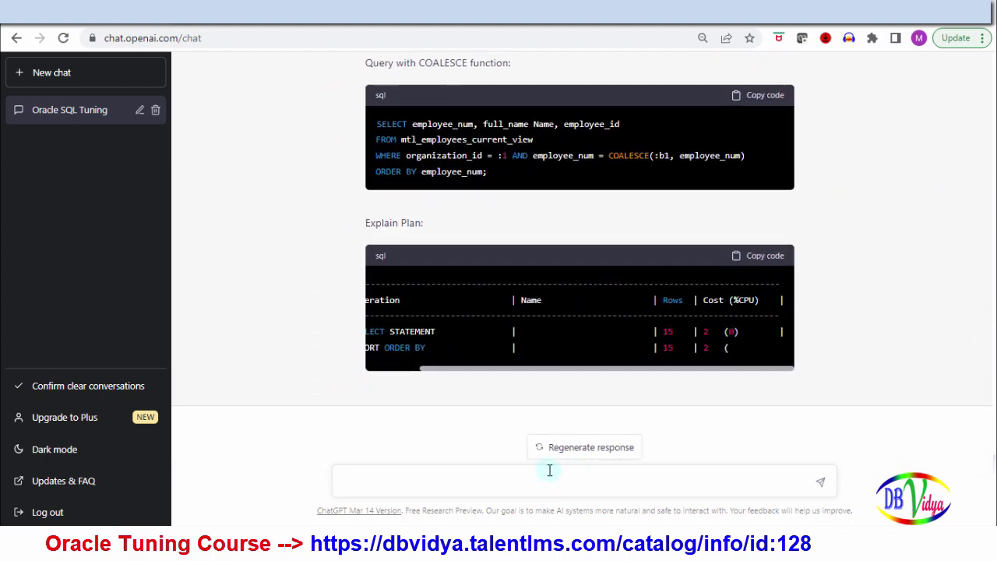
Paste the question on Oracle hit-ratio formulas and accepted levels into the message box
click(567, 479)
click(373, 369)
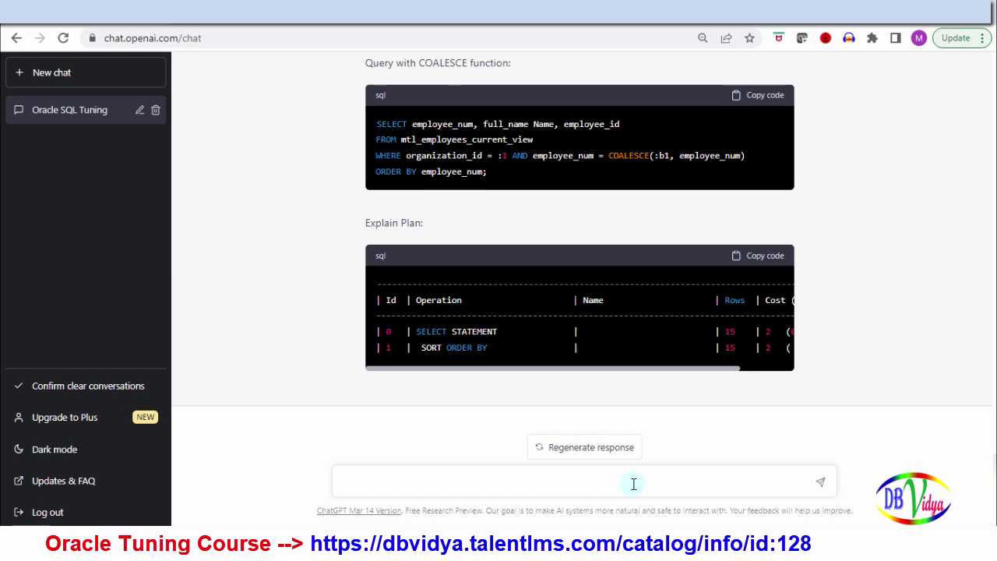
text(give me hit ratios  formulas  wrt oracle tuning and their accepted levels?)
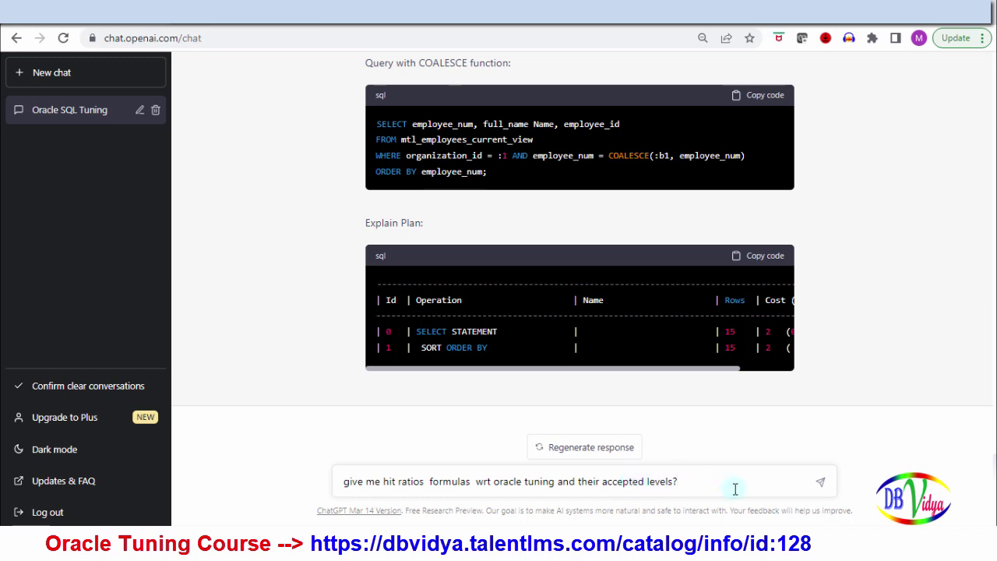
Send the hit-ratio question and follow the answer through to the Dictionary Cache Hit Ratio formula
click(821, 487)
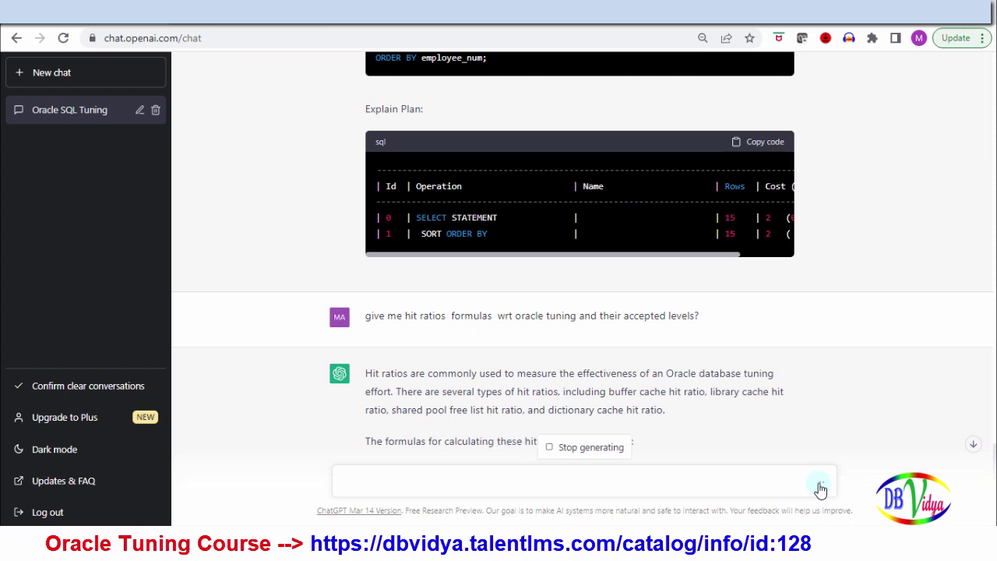
click(973, 444)
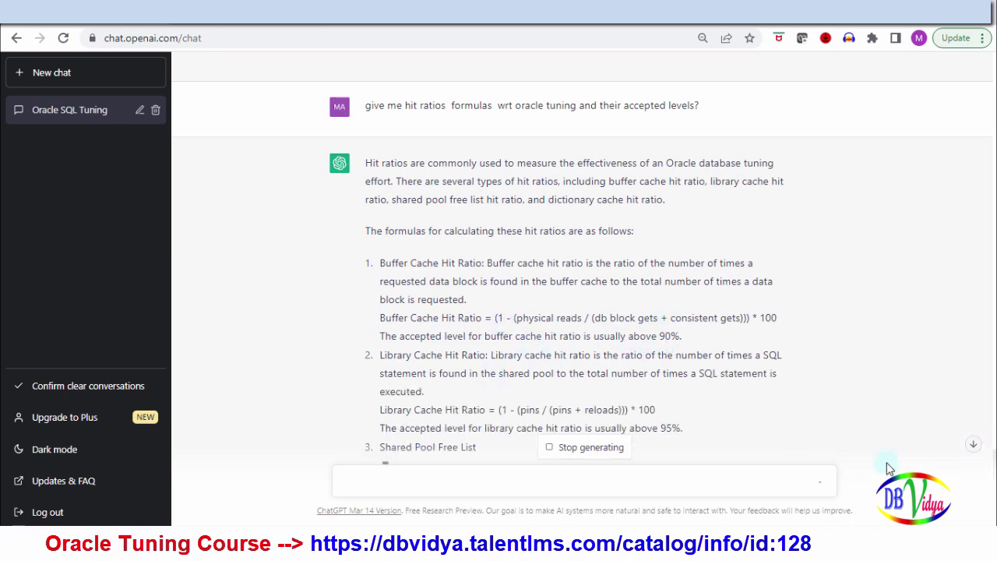
click(973, 450)
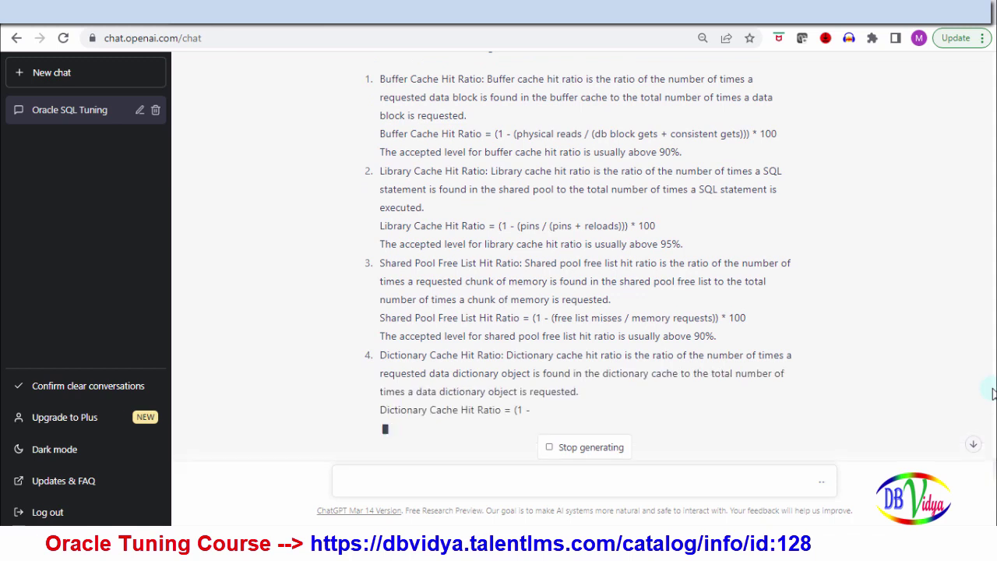
click(974, 449)
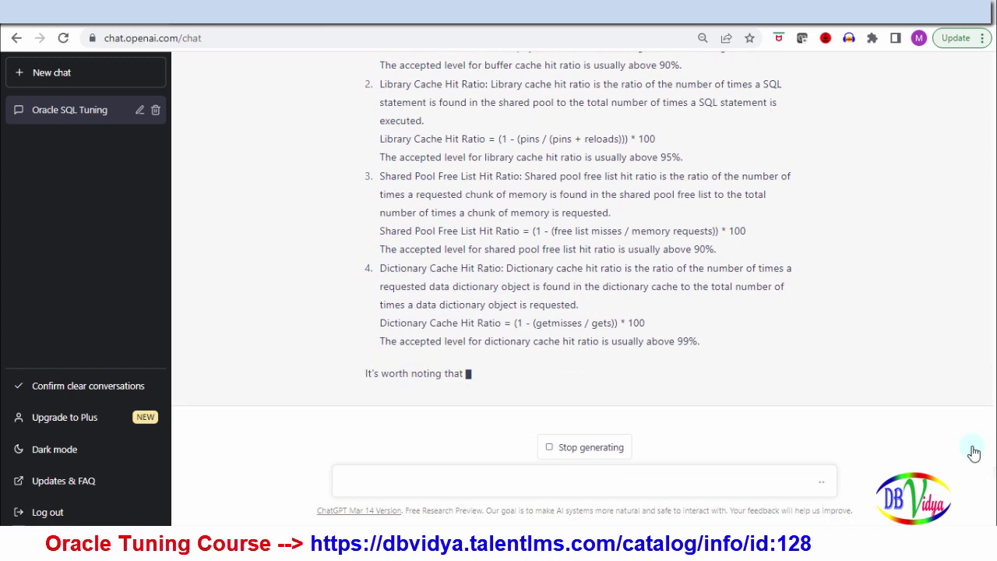